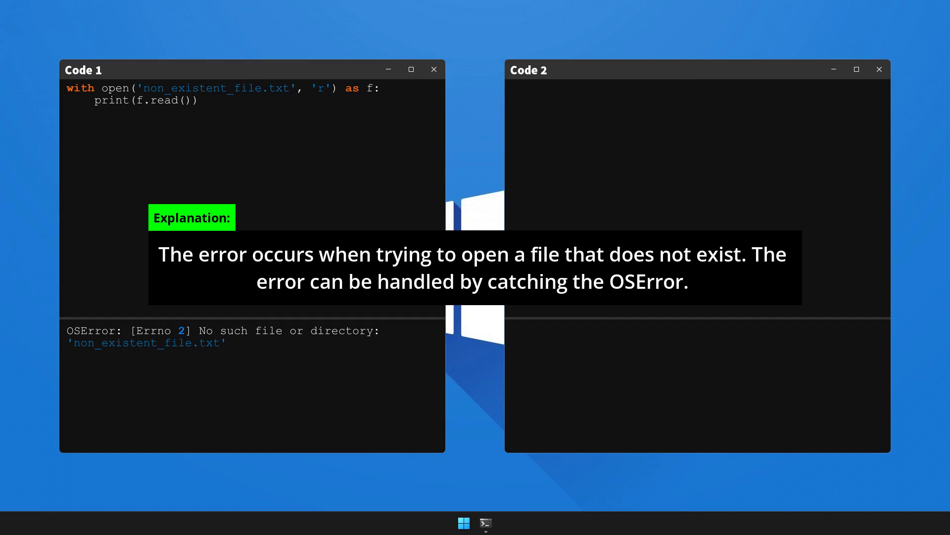
{"action": "type", "text": "try:"}
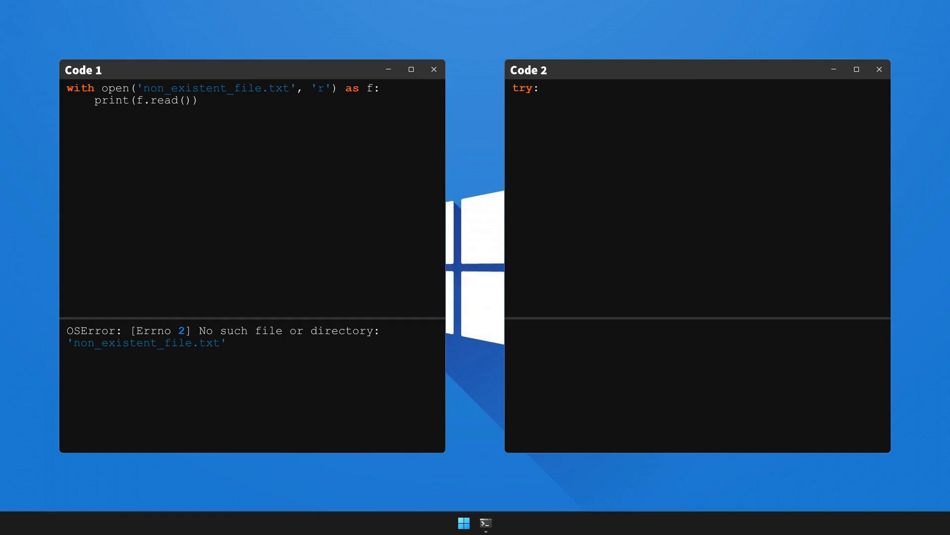
Step: Write the try/with open block with except OSError printing 'File does not exist', then run Code 2
{"action": "key", "text": "Return"}
{"action": "type", "text": "with open('non_existent_file.txt', 'r') as f:"}
{"action": "key", "text": "Return"}
{"action": "type", "text": "print(f.read())"}
{"action": "key", "text": "Return"}
{"action": "type", "text": "except OSError as e:"}
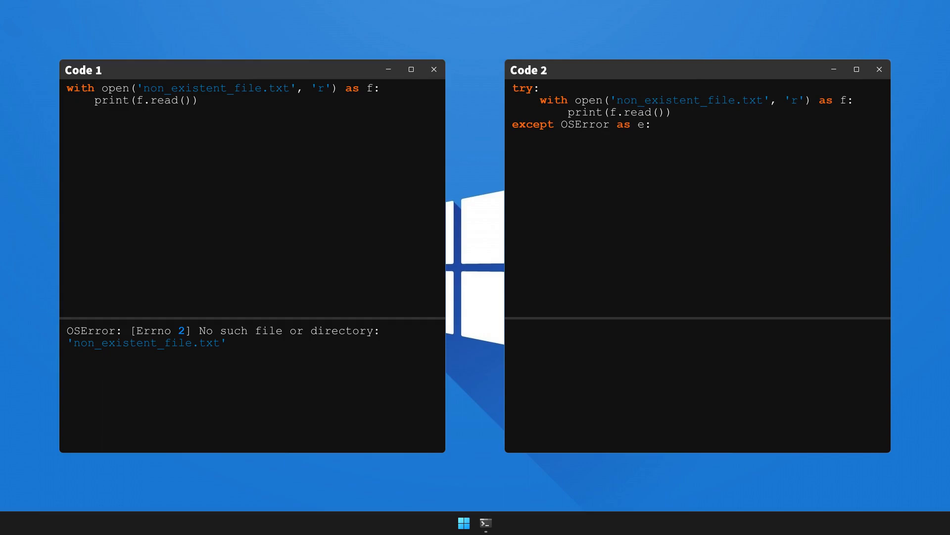
{"action": "key", "text": "Return"}
{"action": "type", "text": "print('File does not exist')"}
{"action": "key", "text": "ctrl+Return"}
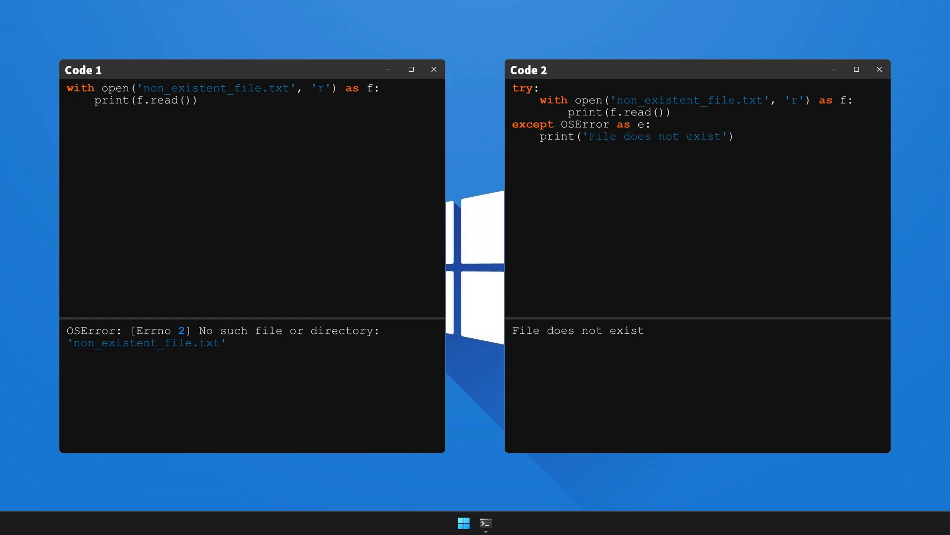